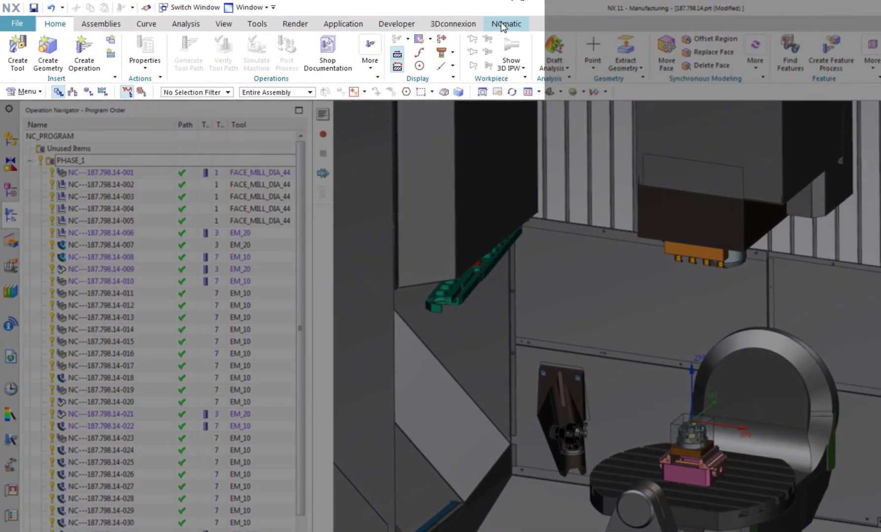
Start an NCmatic report for the PHASE_1 program group and exclude the setup sheet so that only the tool list is output.
click(434, 20)
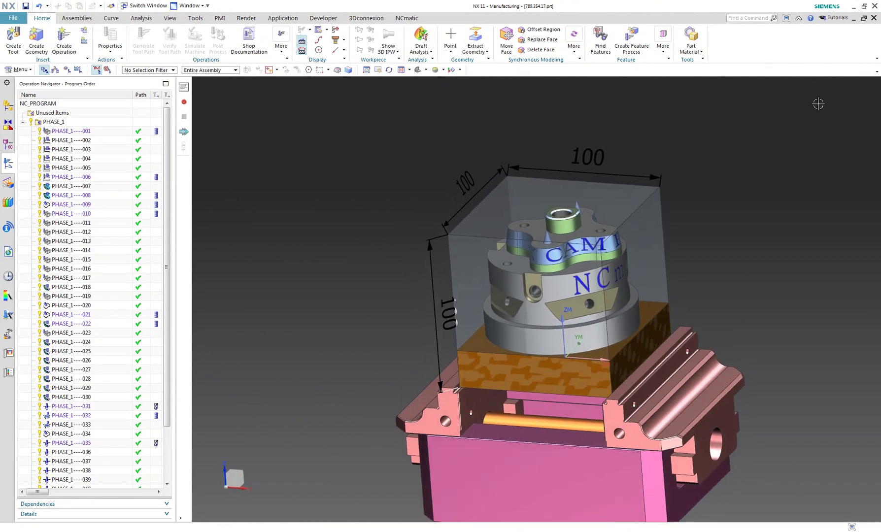
click(78, 123)
click(405, 20)
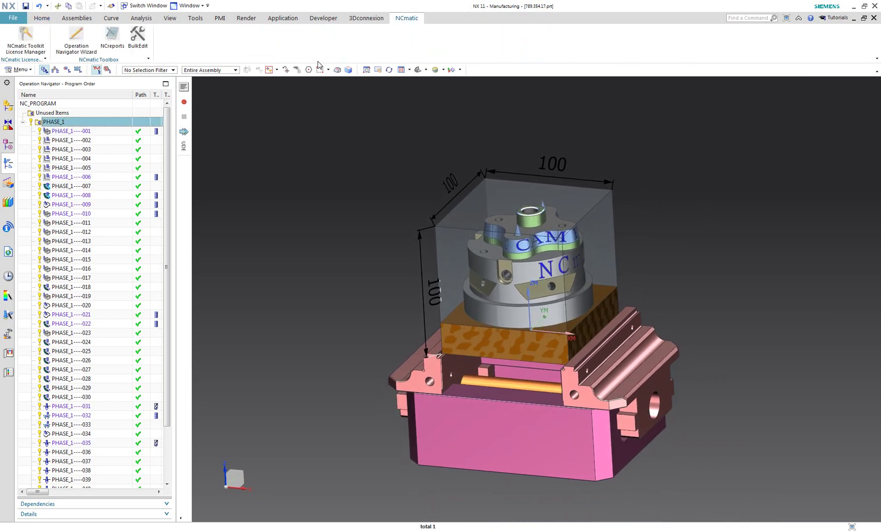
click(112, 37)
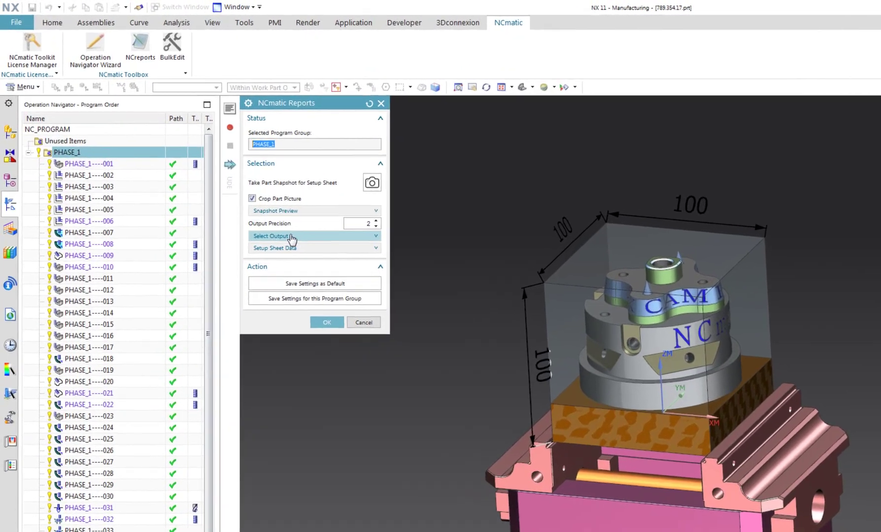
click(259, 207)
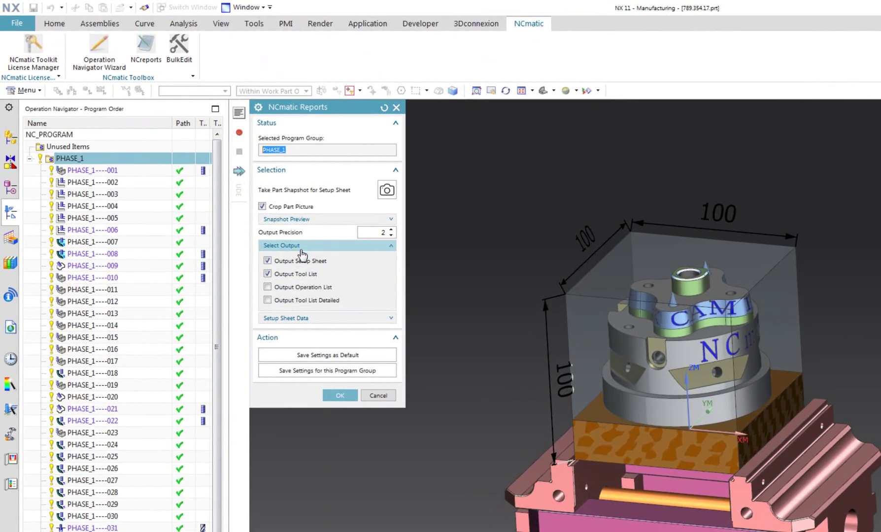
click(256, 221)
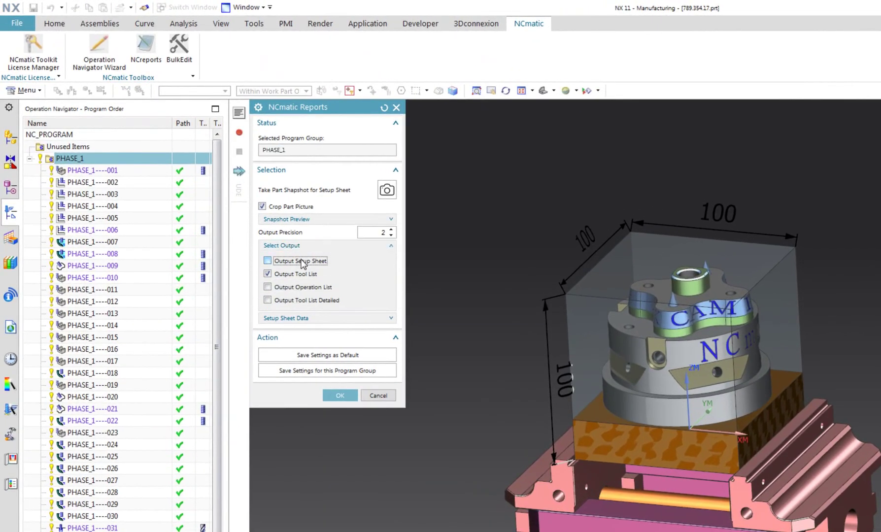
Generate the tool list report and save it as a PDF named "sample tool list".
click(339, 395)
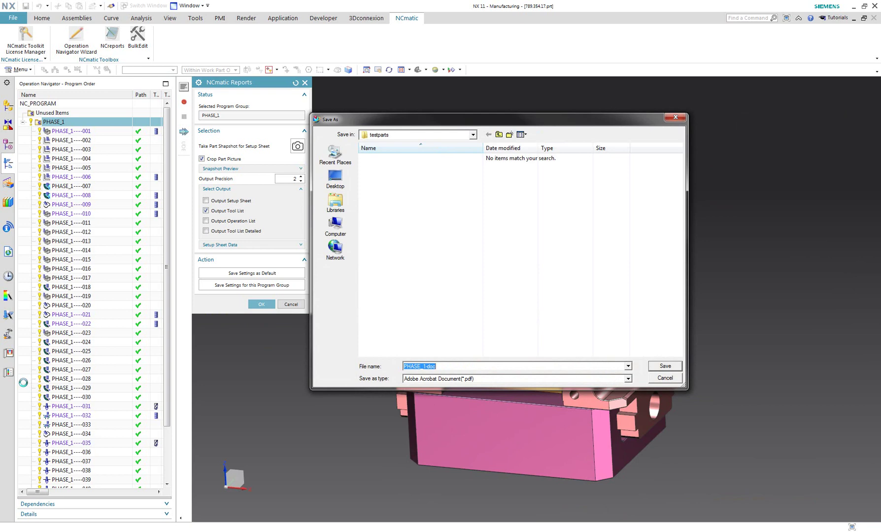
text(sample tool list)
key(Return)
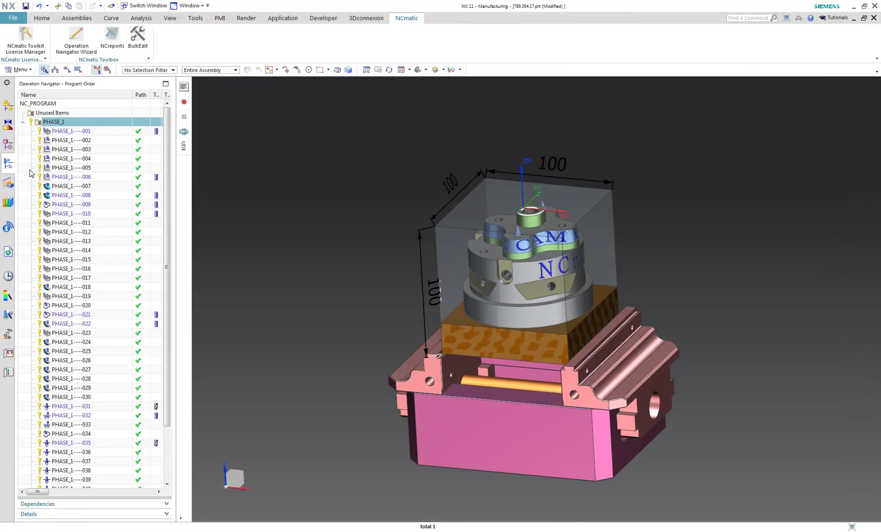
Start a new NCmatic report for PHASE_1, take a part snapshot for the setup sheet and check its preview.
click(22, 159)
click(55, 122)
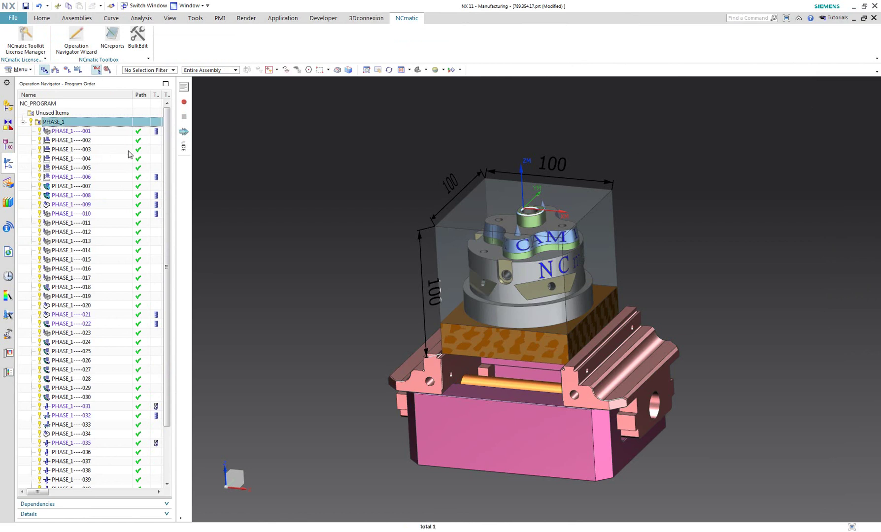
click(113, 39)
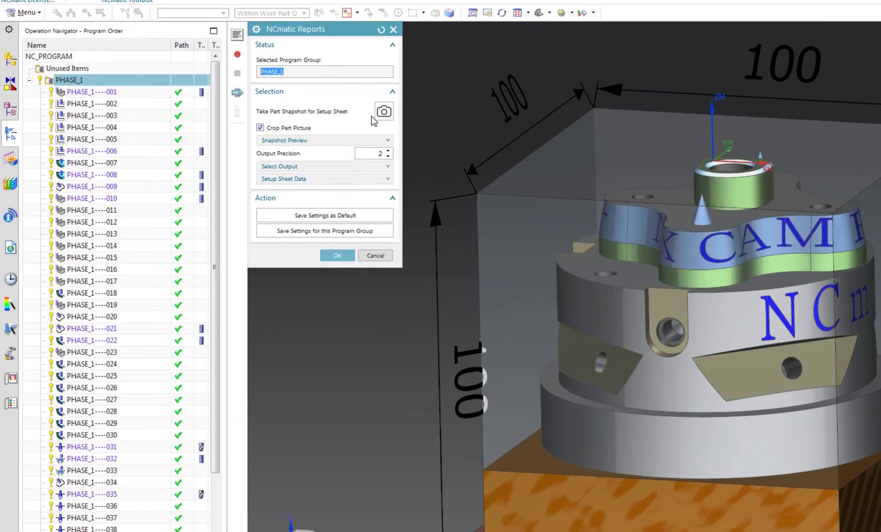
click(386, 116)
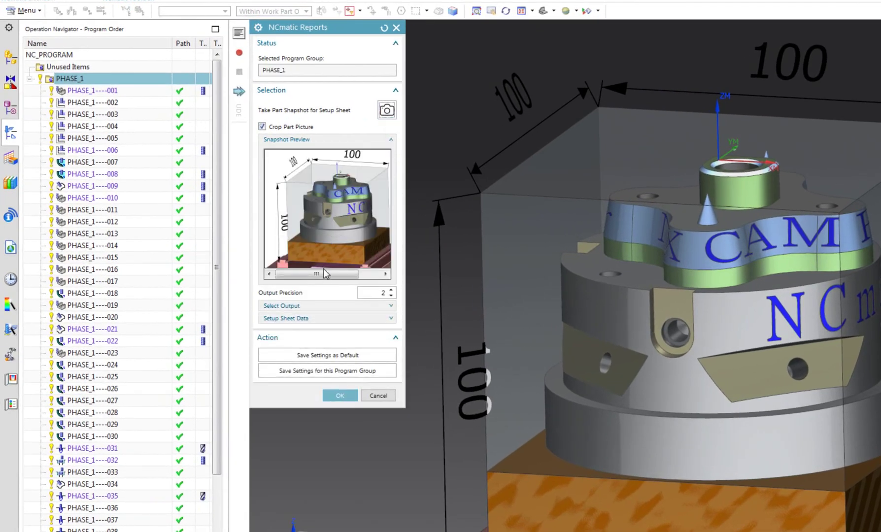
drag(327, 275, 354, 277)
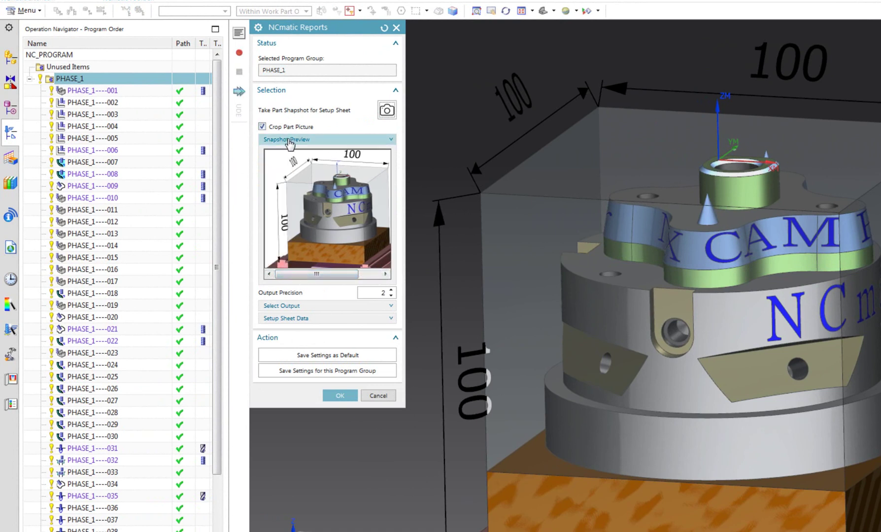
click(289, 140)
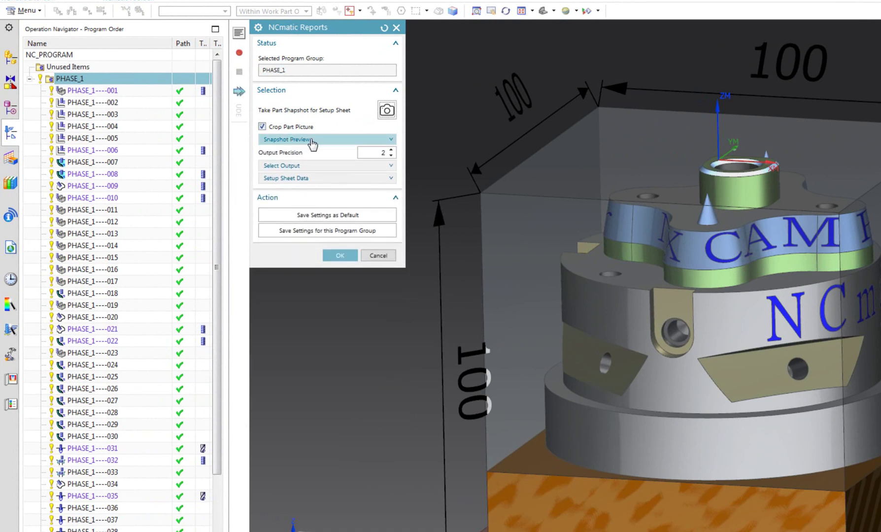
Exclude the tool list from the report output so that only the setup sheet is generated.
click(299, 167)
click(292, 198)
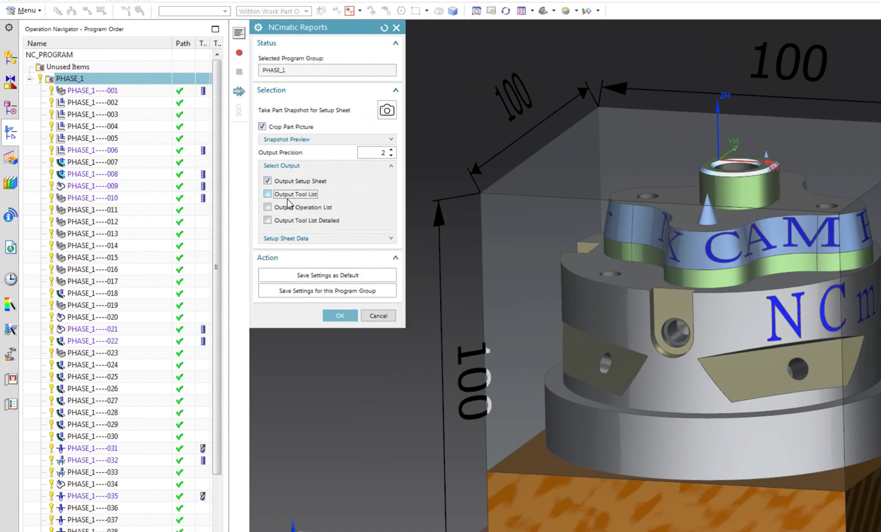
click(334, 168)
Fill in the setup sheet data: part number sample testpart, customer ACME INC., revision 1A, job # 12.32.1, operation # 1, fixture offset G54.
click(330, 178)
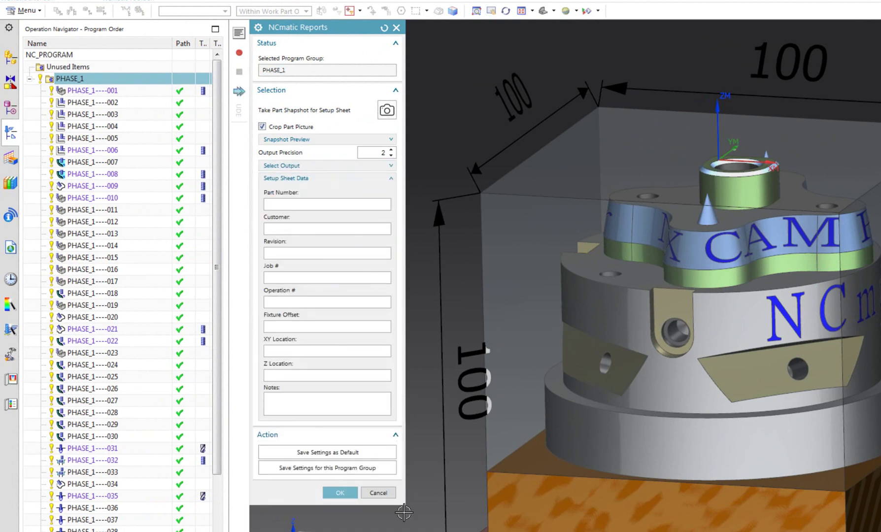
drag(404, 513, 429, 531)
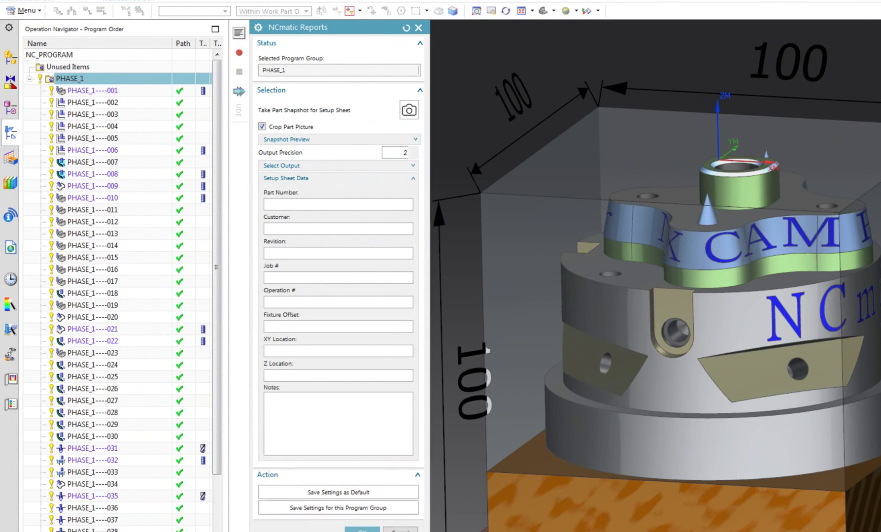
click(312, 203)
text(sam)
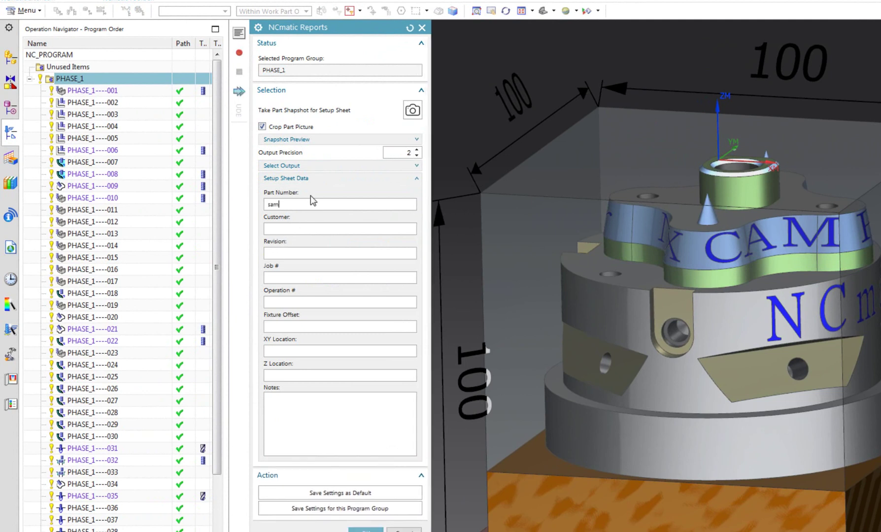
text(ple testpart)
text(ACME INC)
text(.)
key(Tab)
text(1A12.32.1G54)
Set the XY location to "Center of Top Face of Stock" and the Z location to "Top Face of Stock Z=0".
key(Tab)
text(Center)
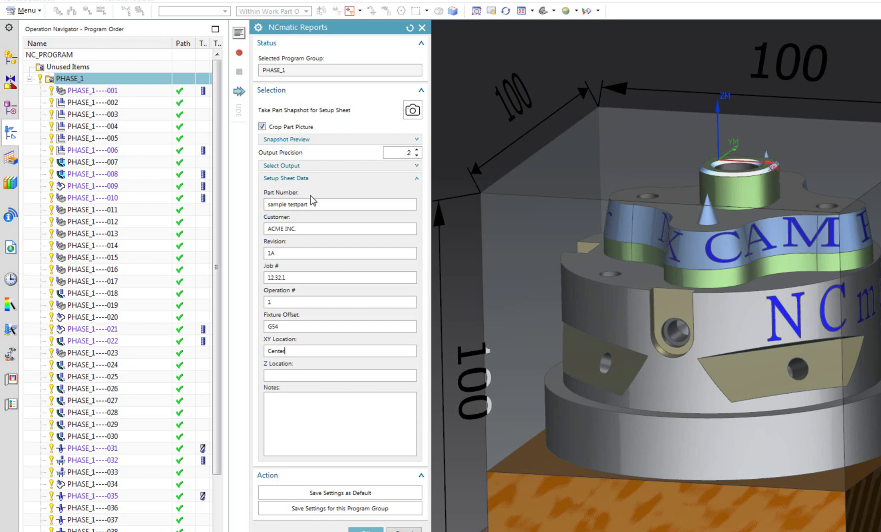
text( of Top Face)
key(Tab)
click(337, 353)
text(of Stock)
key(Tab)
text(Top Face of Stock Z=0)
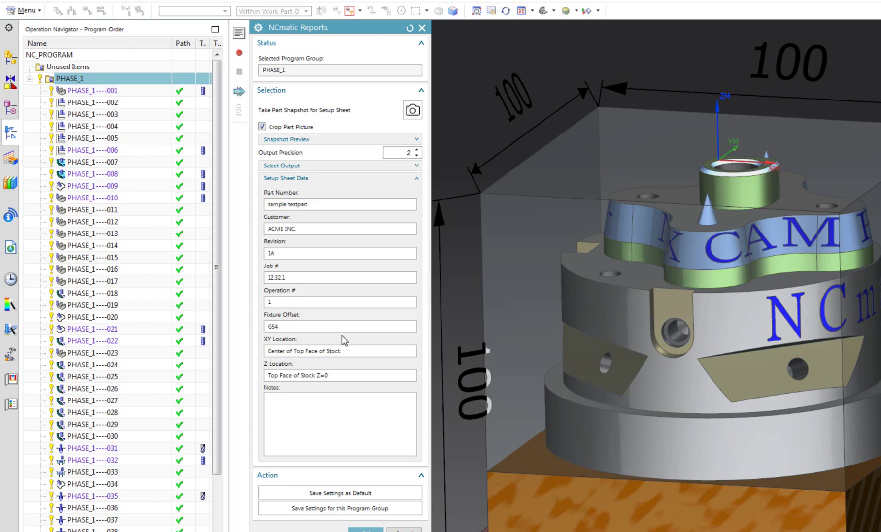
Enter the multiline setup sheet notes "Sample Notes", "...multiline" and "Lots of space", with a blank line after the first.
click(382, 419)
text(Sample Notes)
key(Return)
text(...multiline )
text(Lots of spa)
text(ce)
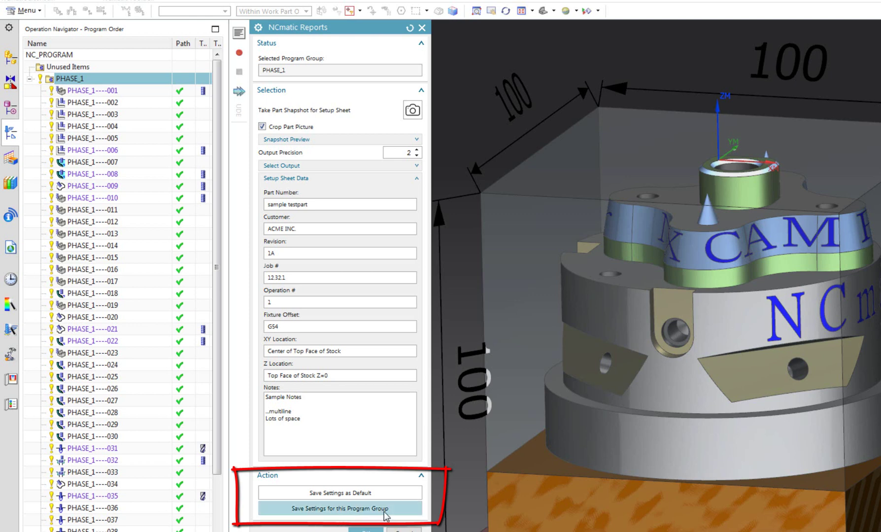
Save the settings for this program group, then generate the report as a PDF named "setup sheet" and close it after viewing.
click(402, 512)
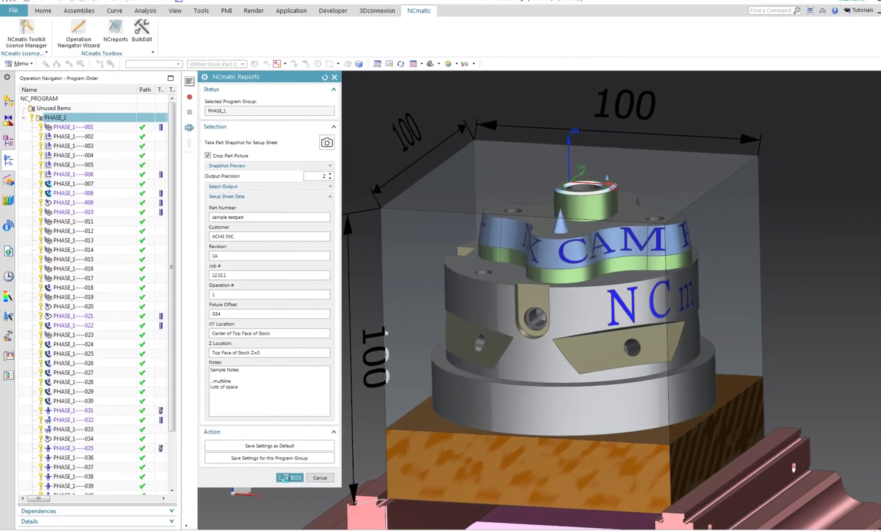
click(365, 530)
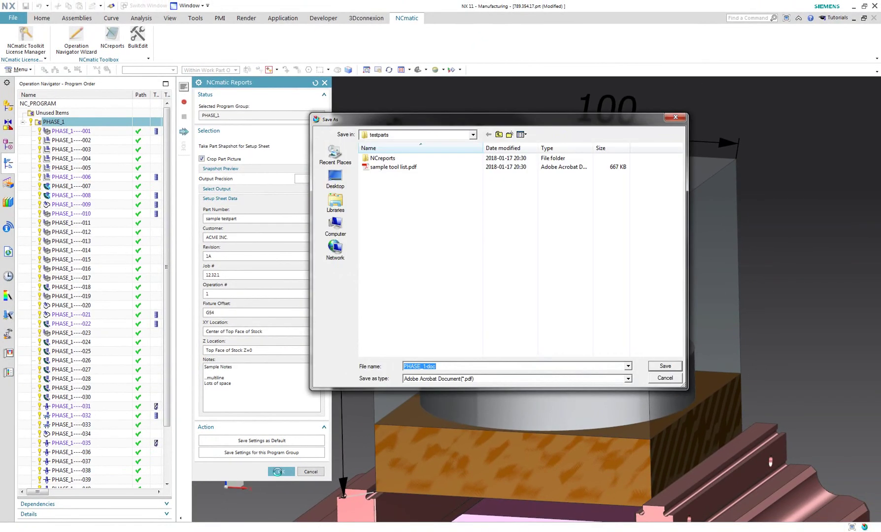
text(setup sheet)
key(Return)
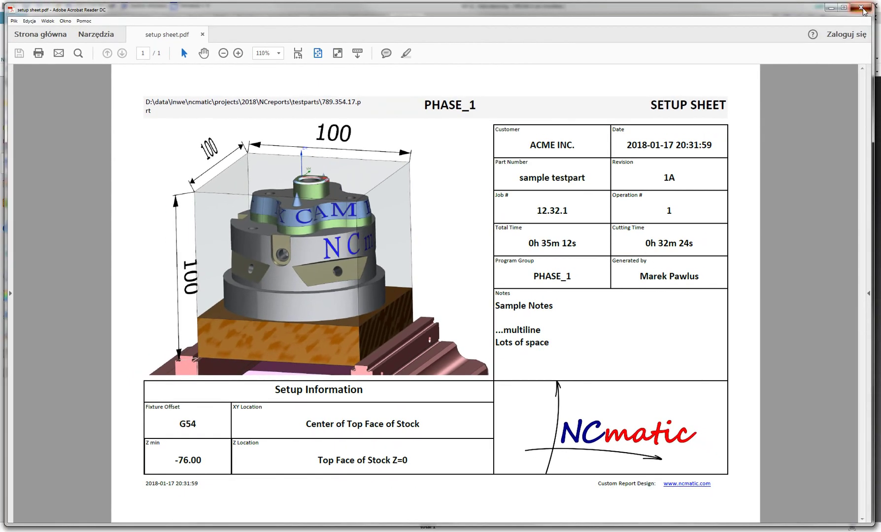
click(870, 8)
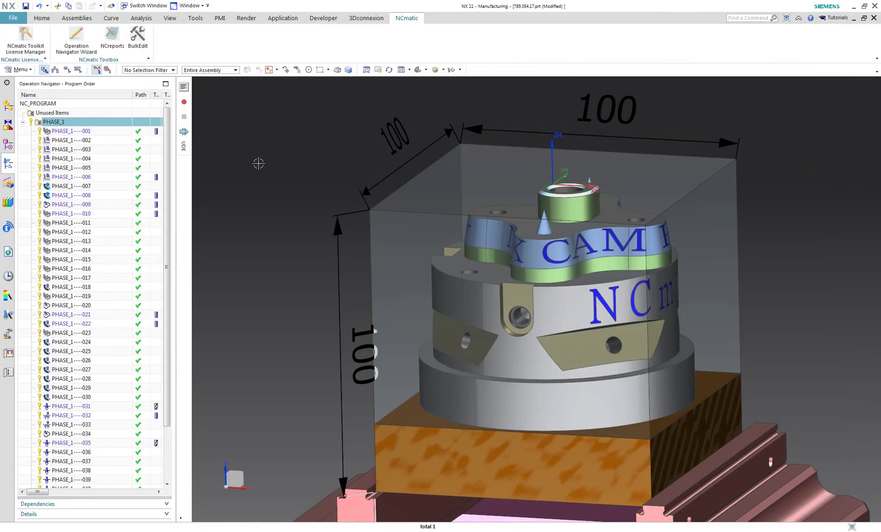
key(Escape)
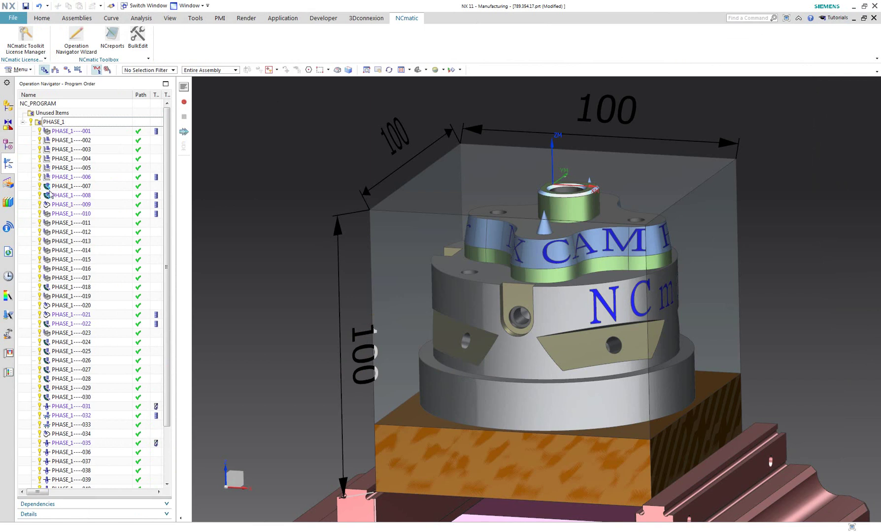
Add an operation note to PHASE_1----002.
right_click(78, 140)
click(115, 315)
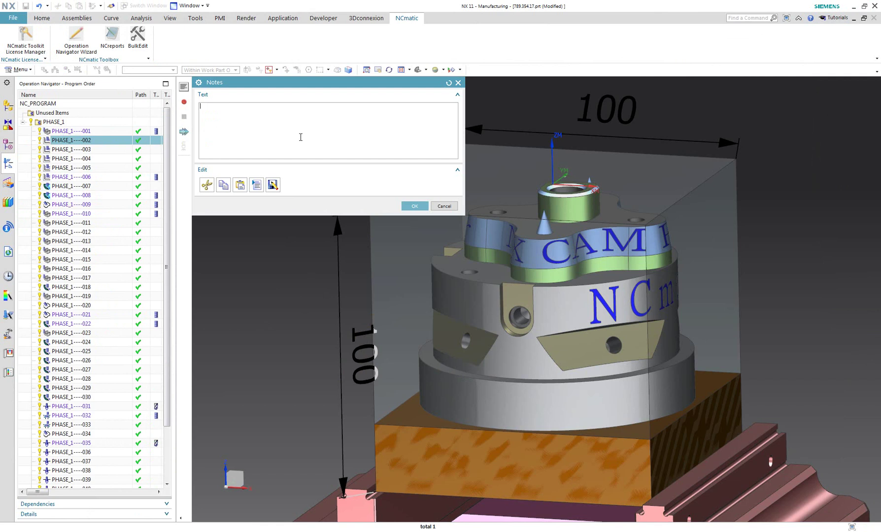
key(BackSpace)
key(BackSpace)
click(415, 206)
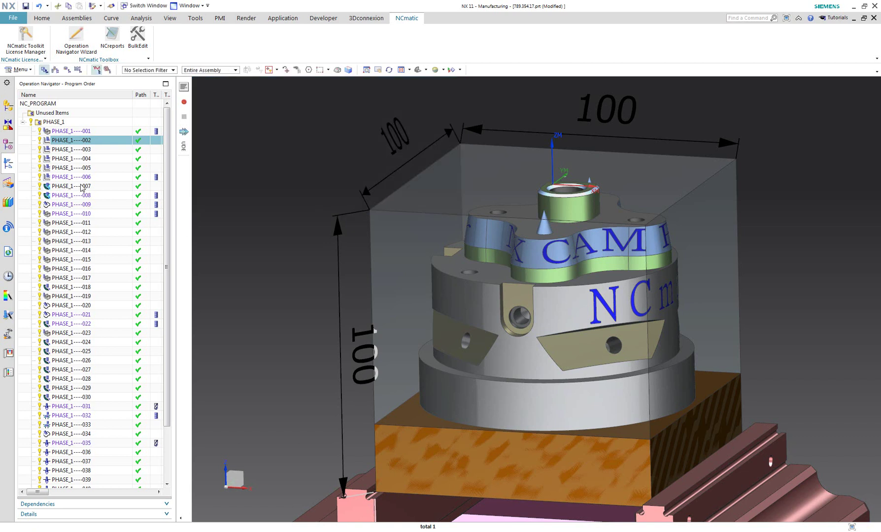
Add a note to operation PHASE_1----006: "Second example", "Sample Notes Describing Single CAM Operation", "Very useful to pass additional information about operation to machine operator".
right_click(86, 178)
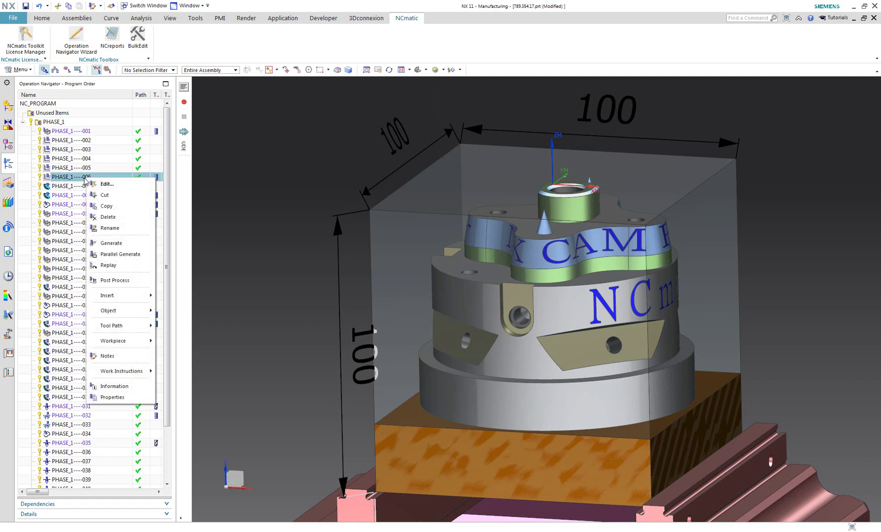
click(134, 354)
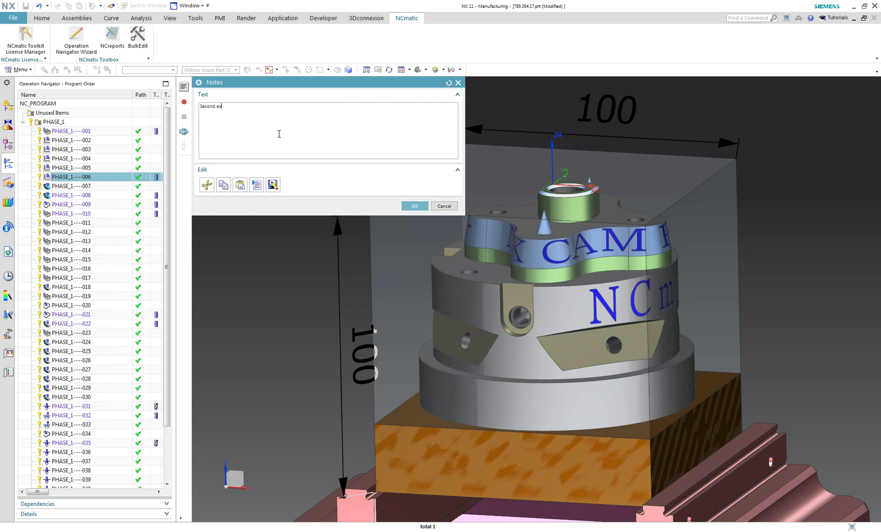
text(Second example)
key(Return)
key(Return)
text(Sample Notes Describing Single CAM Operation)
key(Return)
key(Return)
text(Very useful to pass additional information about operation  to machine operator)
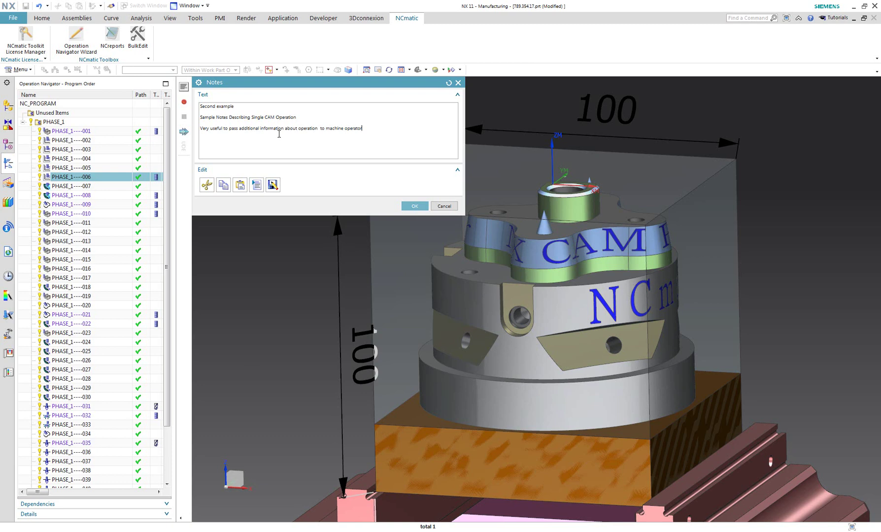
click(414, 206)
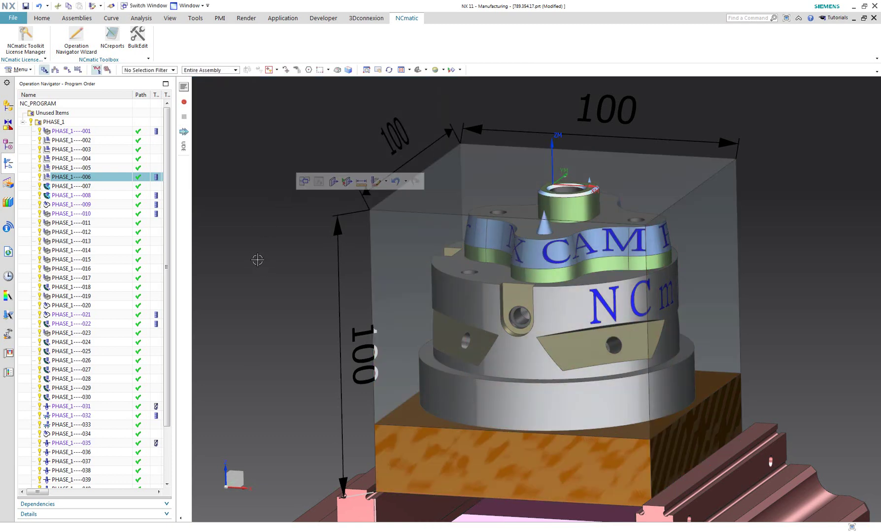
key(Escape)
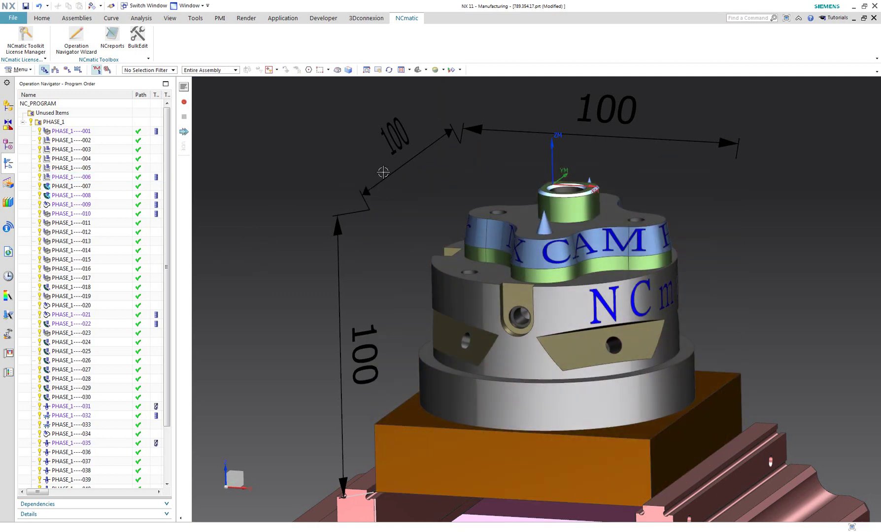
Remove the 100 dimensions around the part from the graphics view, leaving the part and its fixture.
click(468, 131)
key(Delete)
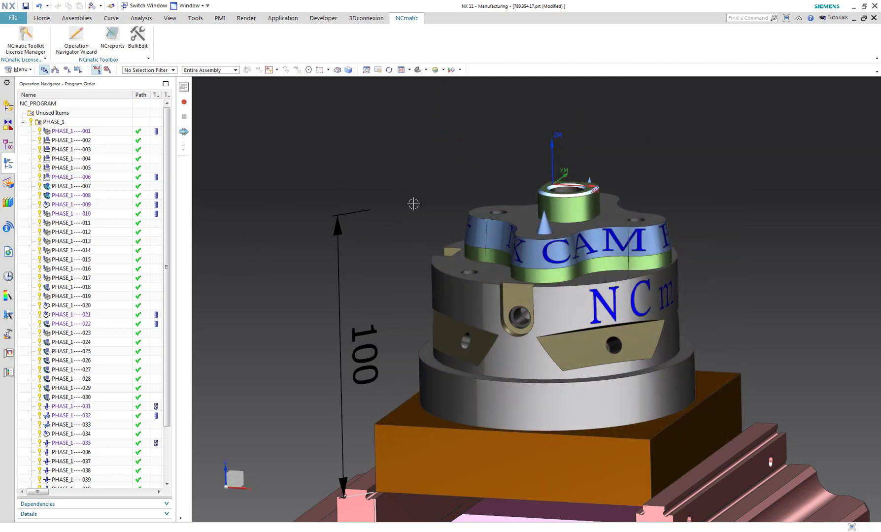
click(362, 210)
key(Delete)
scroll(315, 270, down, 3)
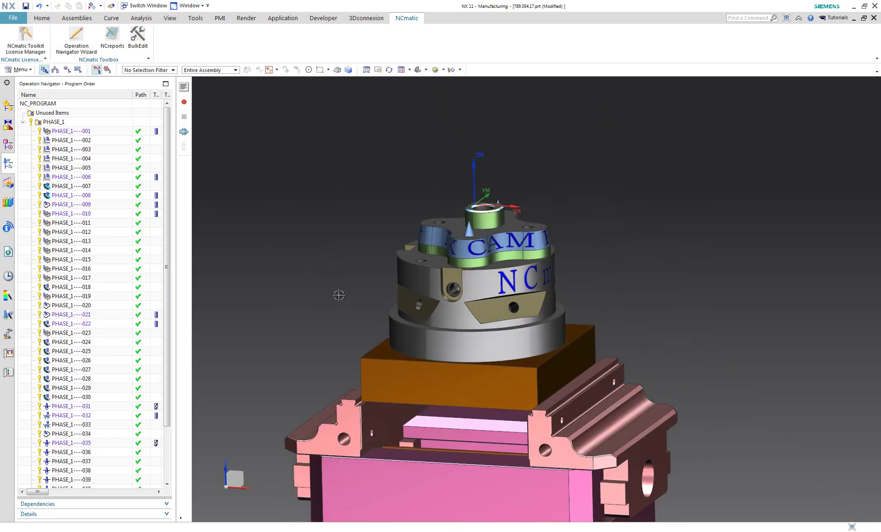
scroll(338, 295, up, 5)
scroll(342, 256, down, 2)
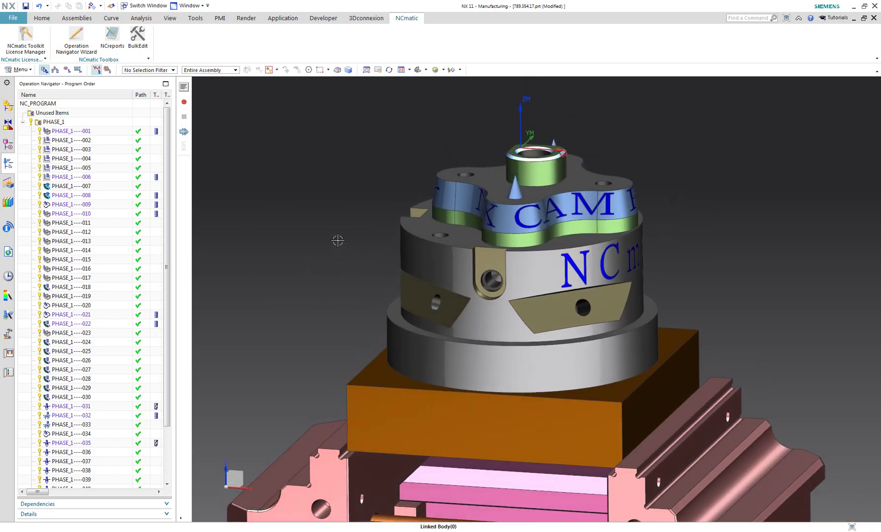
scroll(337, 241, up, 3)
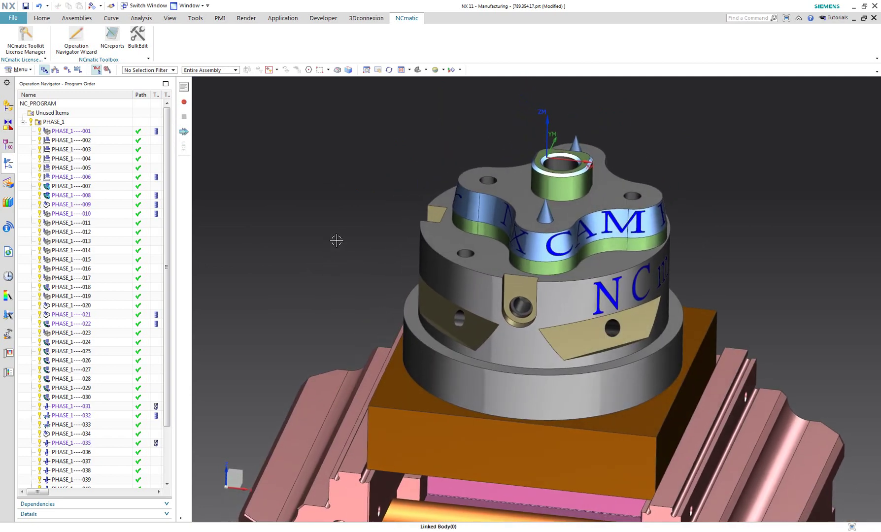
Open the NCmatic report settings for the PHASE_1 program group.
scroll(337, 240, up, 3)
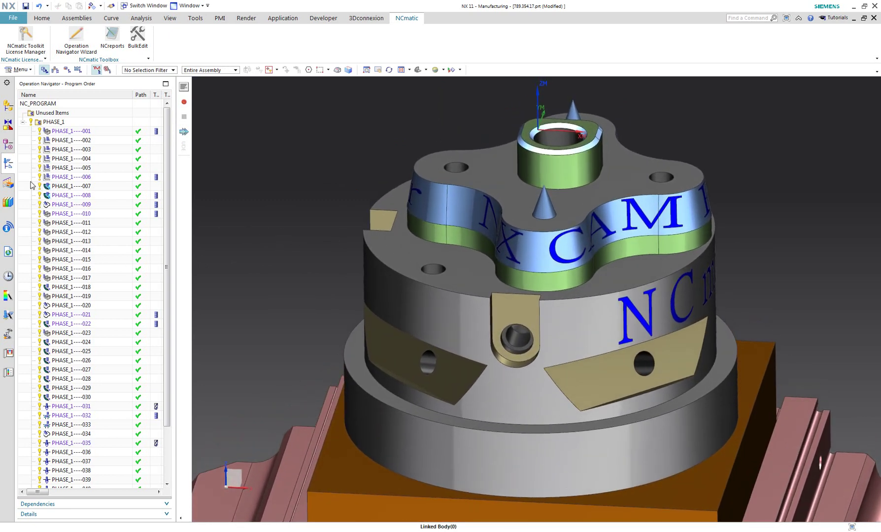
click(59, 120)
click(112, 37)
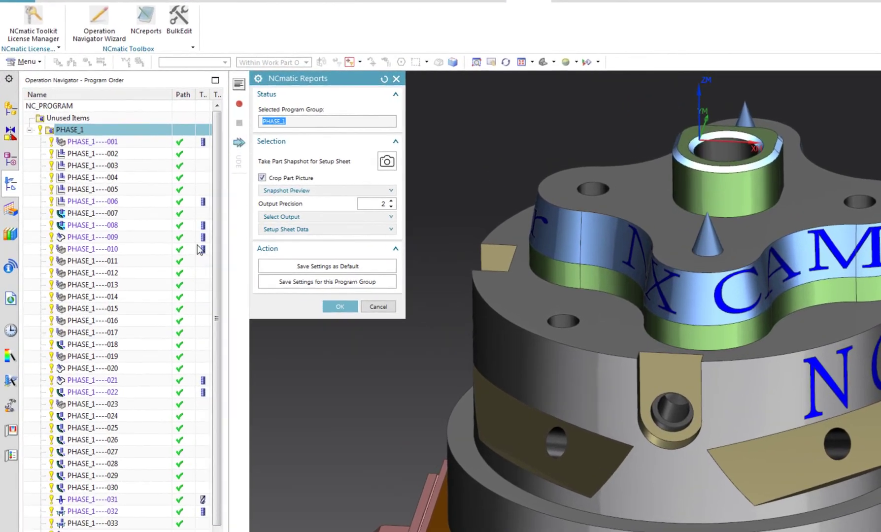
Review the stored output selection, setup sheet data and snapshot preview in the report settings for PHASE_1.
click(288, 217)
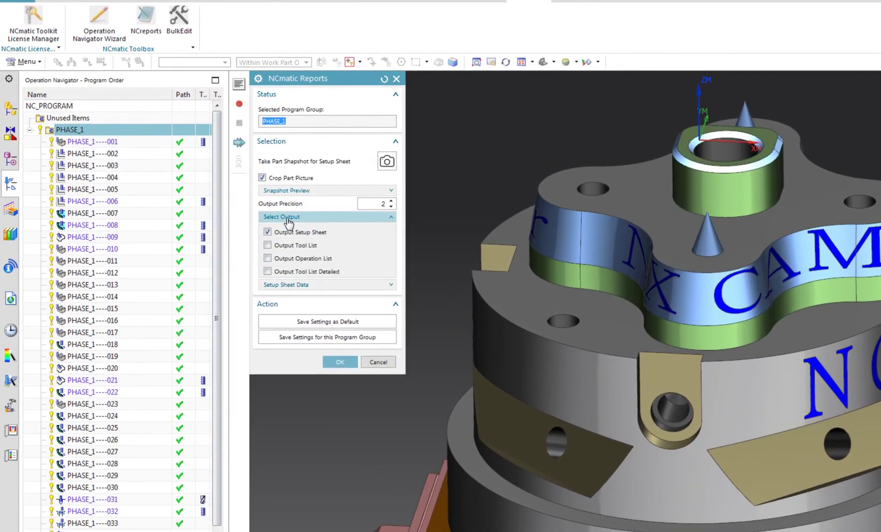
click(288, 217)
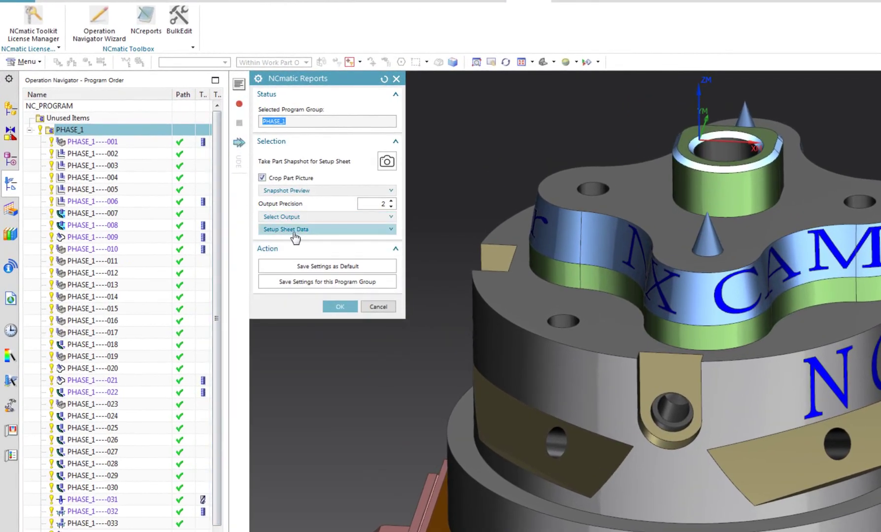
click(289, 234)
scroll(385, 458, down, 1)
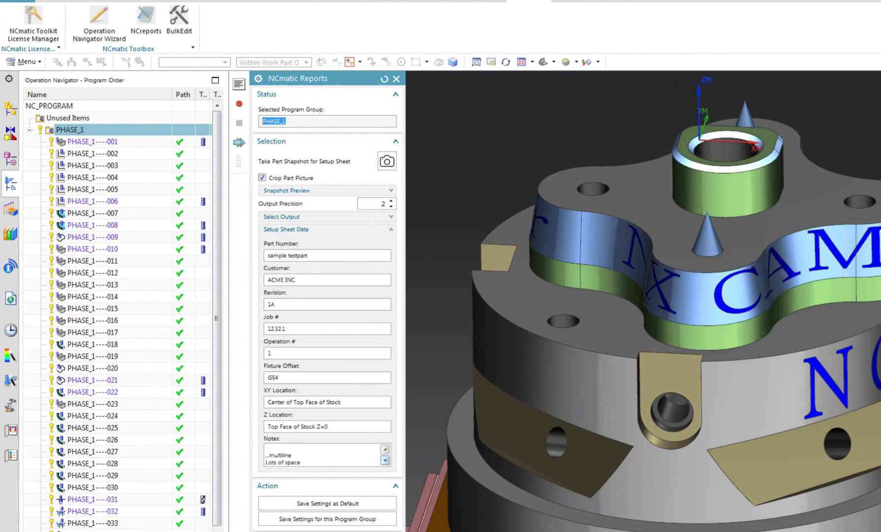
drag(388, 479, 403, 492)
click(335, 191)
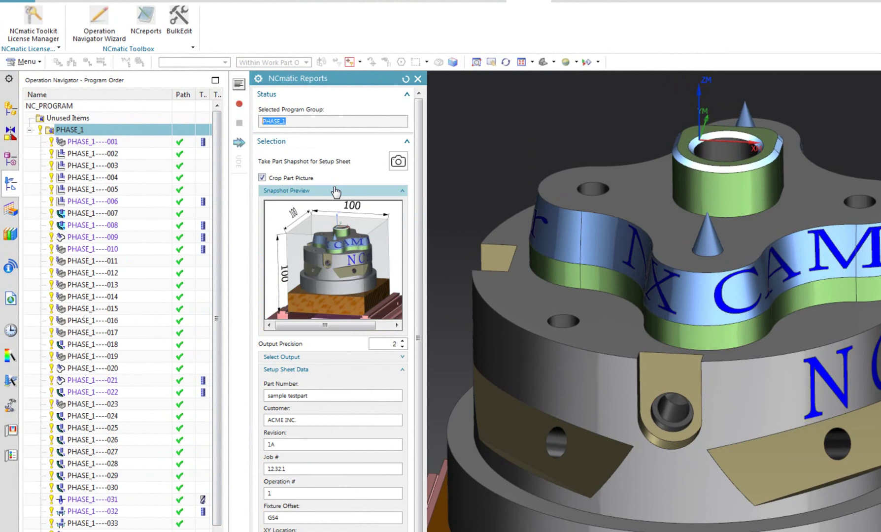
click(335, 190)
click(297, 229)
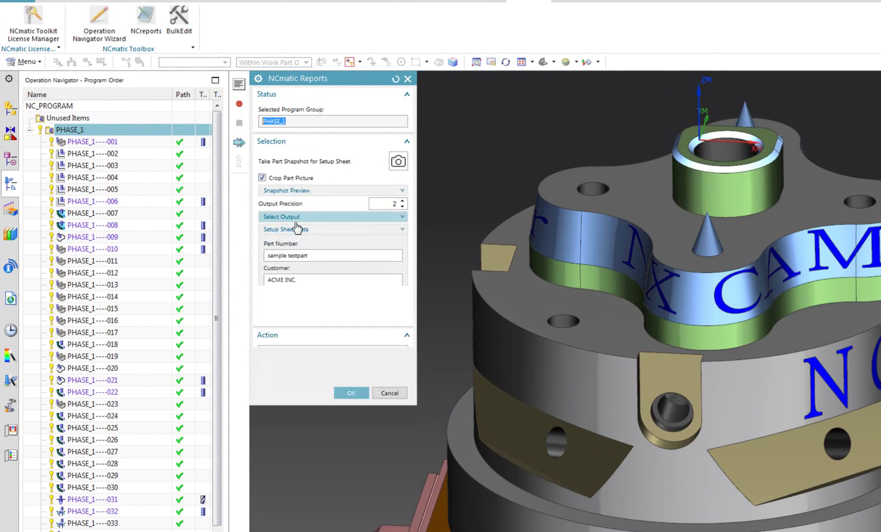
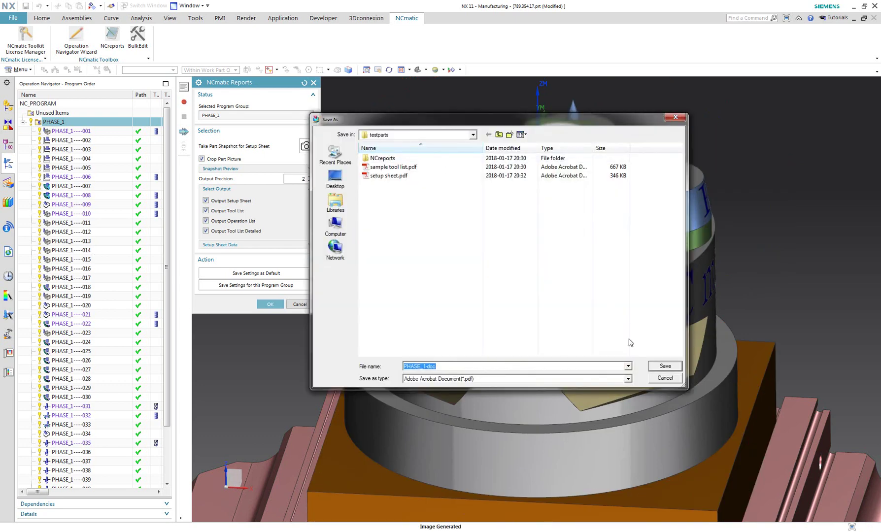
Save the combined report as a PDF named "PHASE_1-doc" and look through its setup sheet and tool list pages.
click(666, 369)
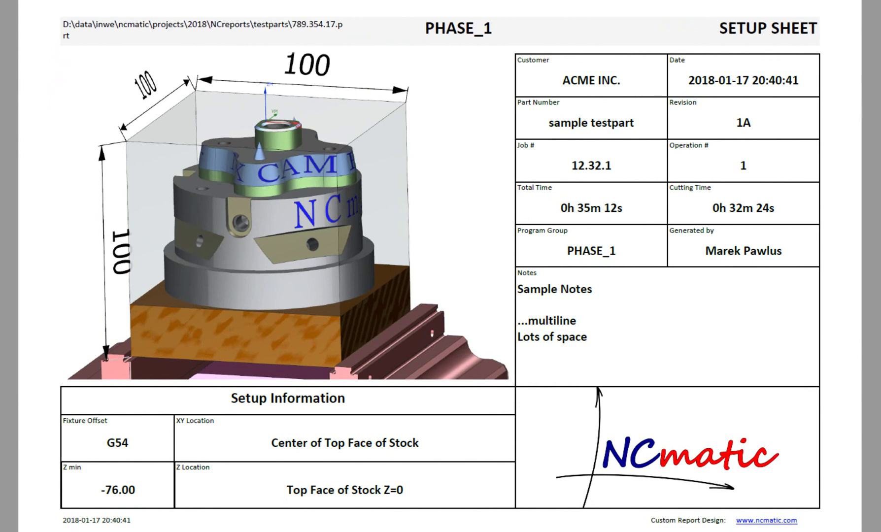
key(Right)
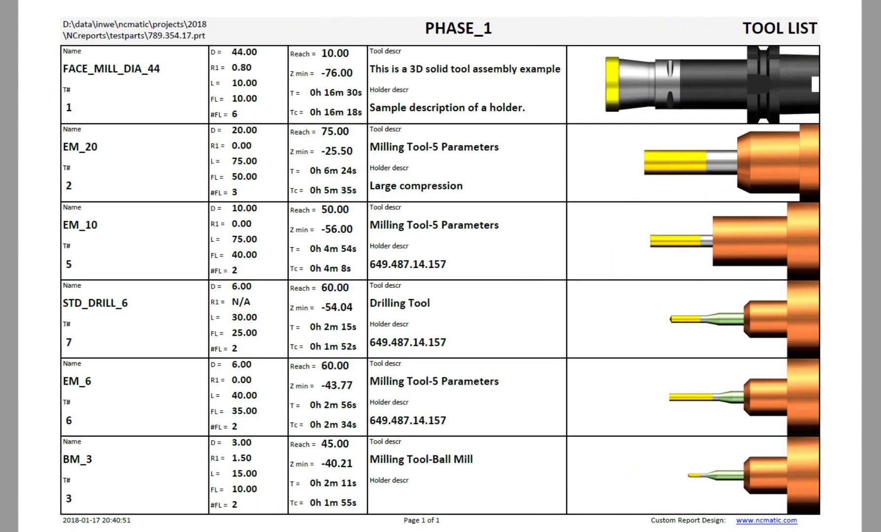
key(Right)
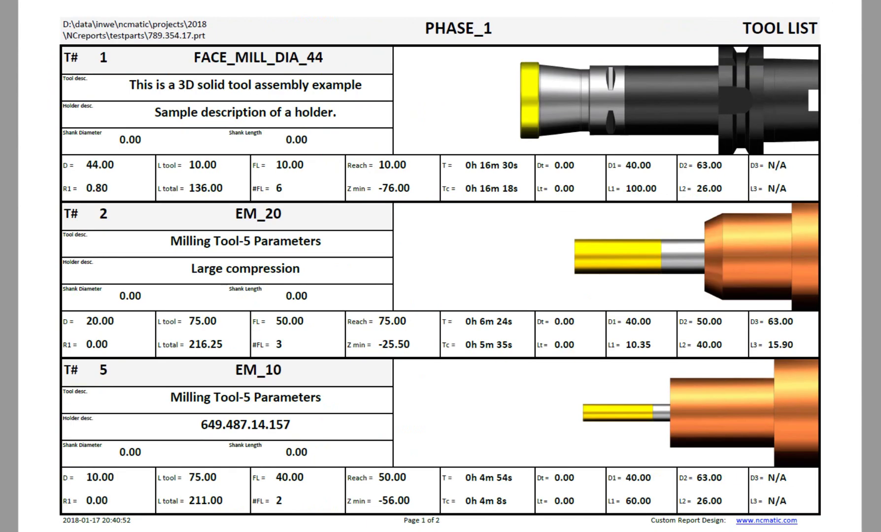
key(Right)
key(Left)
key(Right)
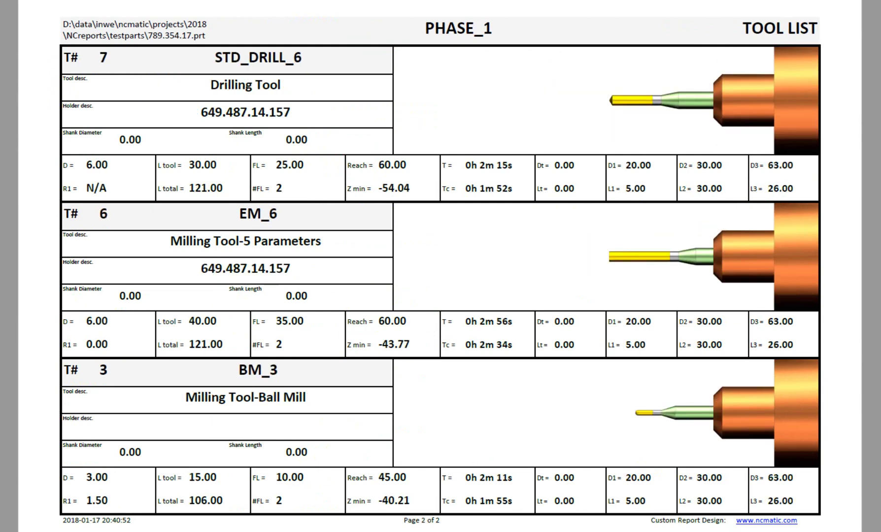
Examine the operation list pages for PHASE_1----001 through PHASE_1----008, including their parameters, notes and toolpath images.
key(Right)
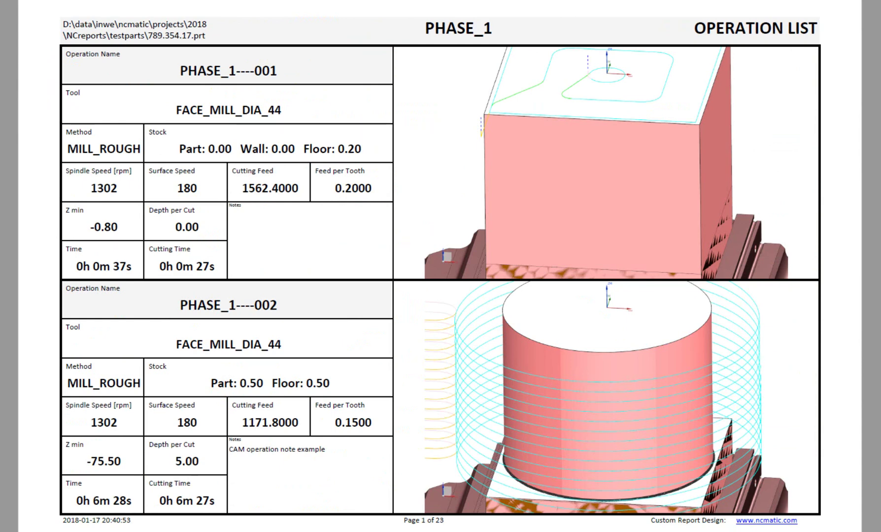
key(Right)
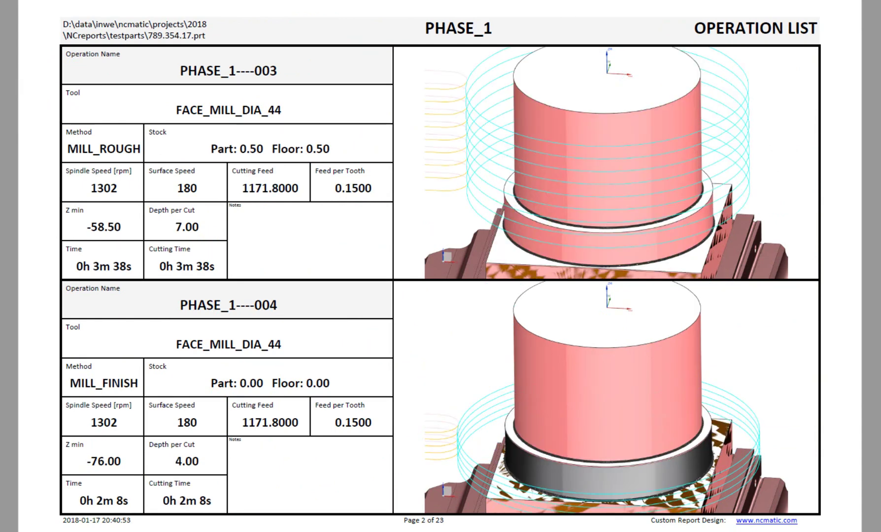
key(Right)
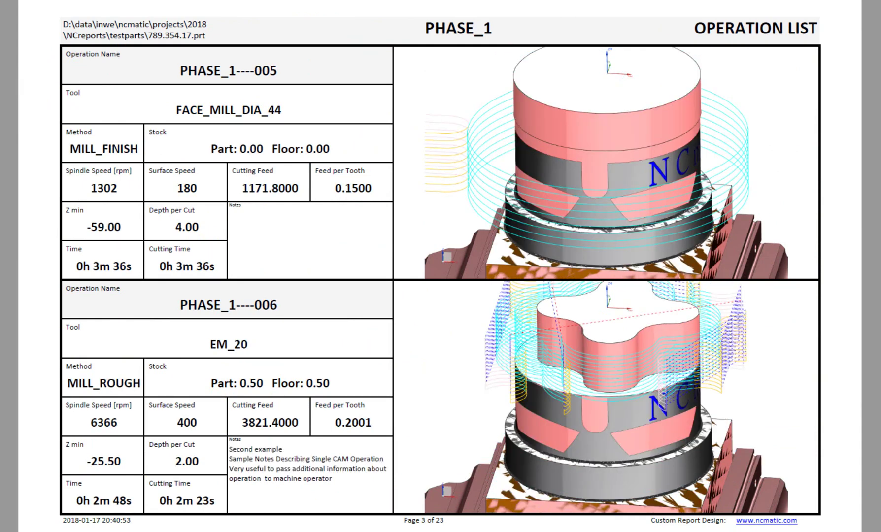
key(Right)
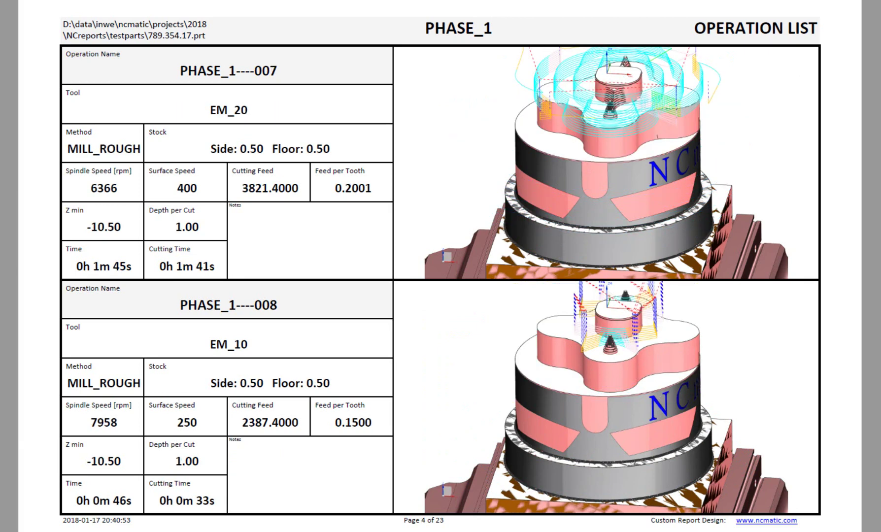